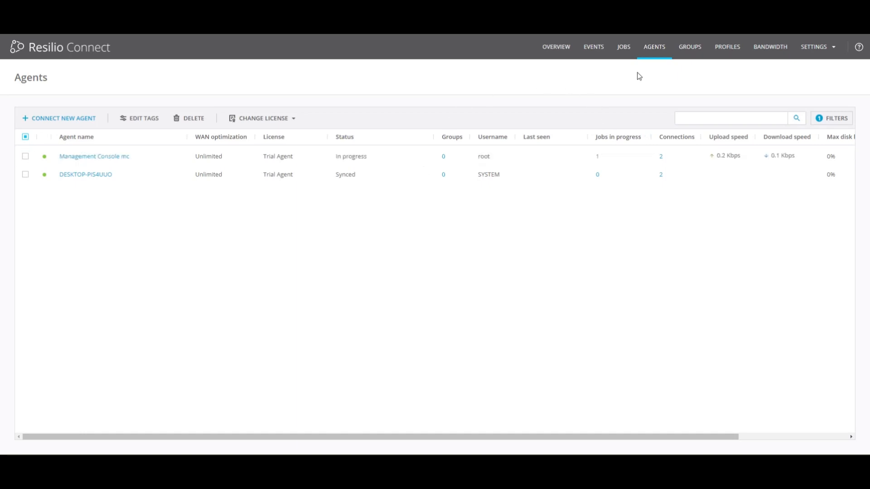
Create a new job of the Distribution type and accept the default name New Distribution Job with RAM-optimized configuration
left_click(629, 54)
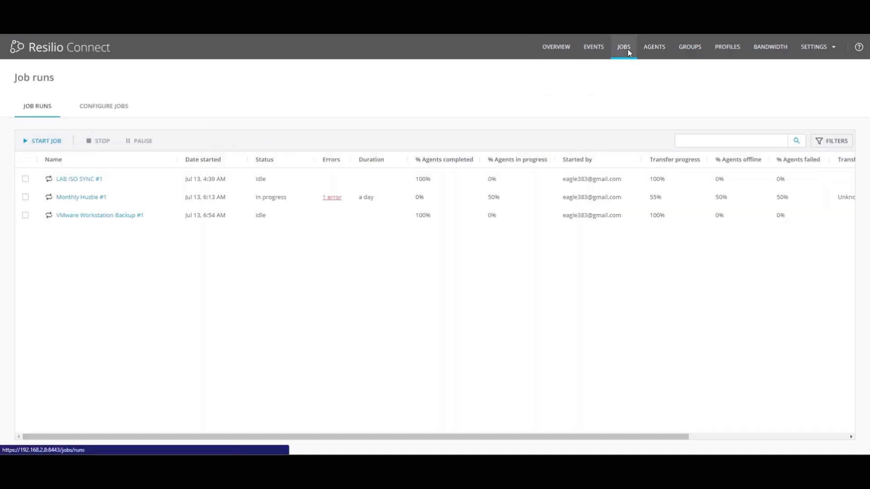
left_click(119, 111)
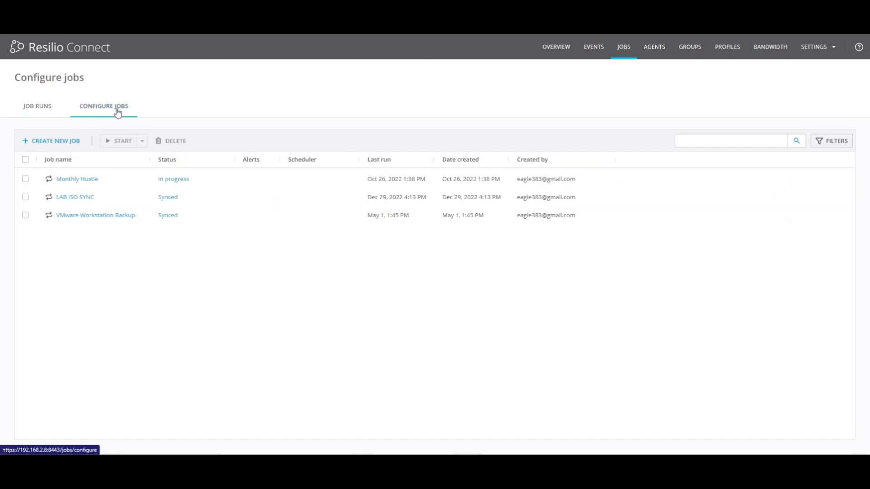
left_click(61, 142)
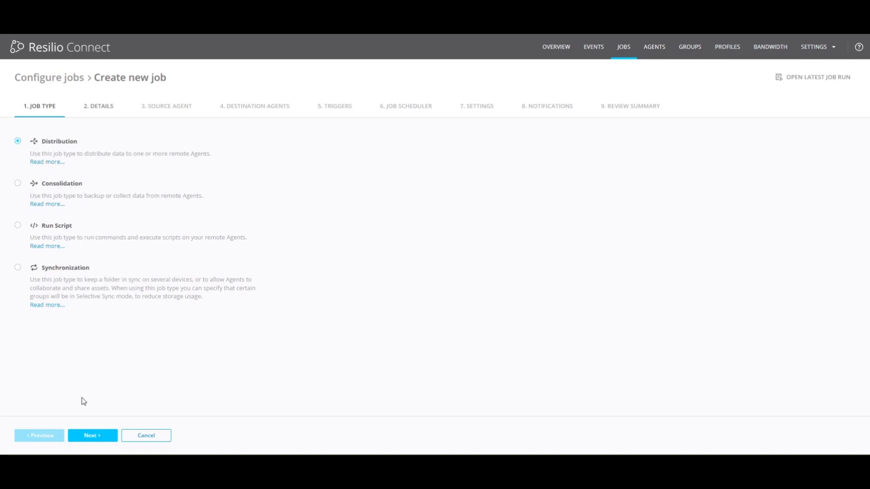
left_click(93, 436)
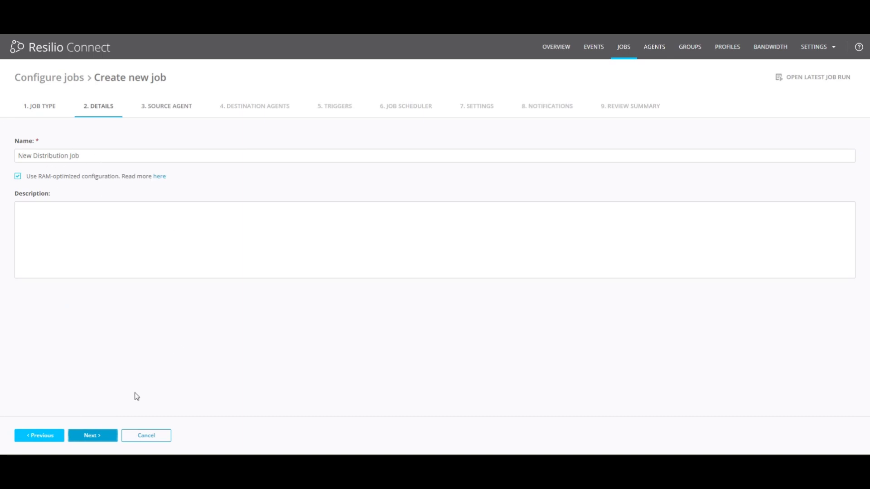
left_click(99, 436)
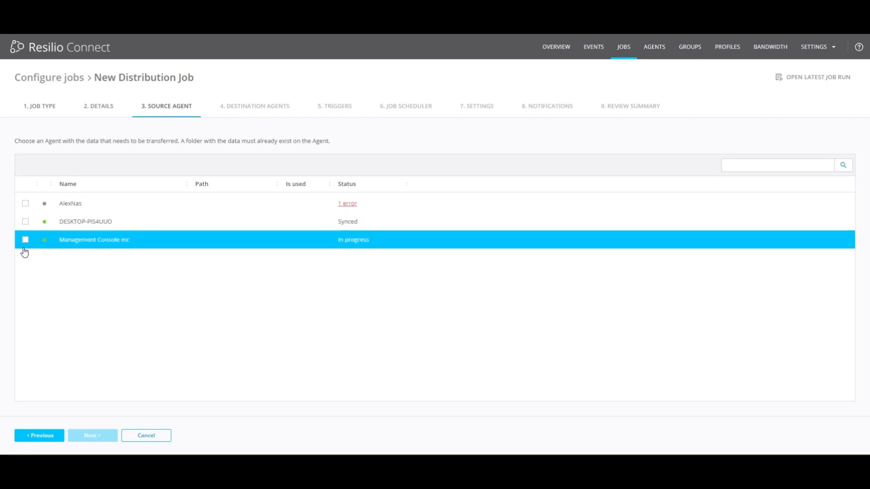
Choose DESKTOP-PIS4UUO as the source Agent with C:\AMD as its source path, and continue to the destination Agents
left_click(26, 222)
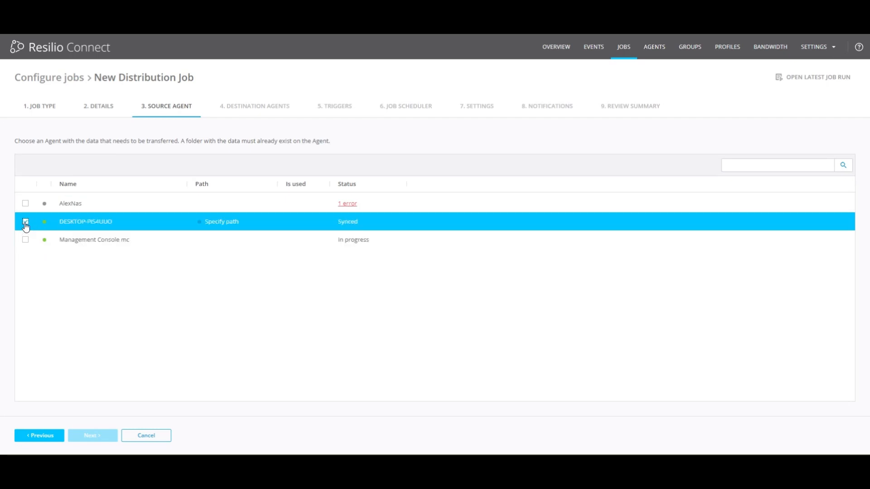
left_click(222, 222)
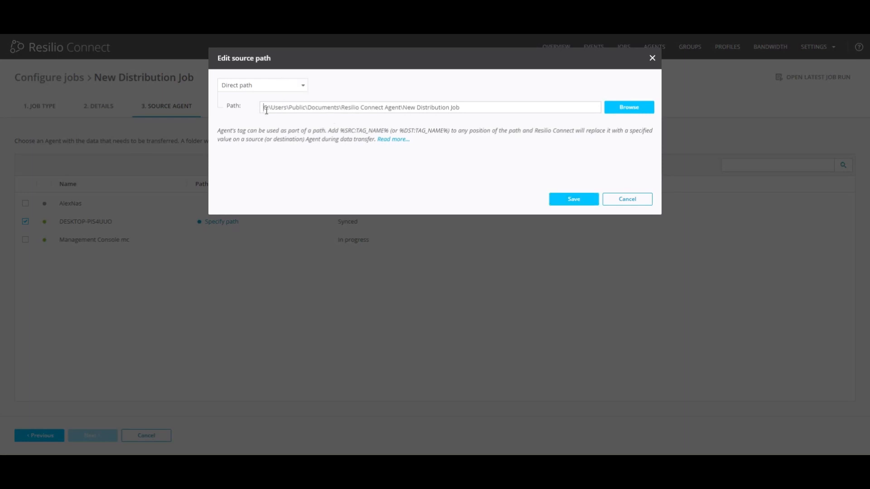
left_click_drag(265, 109, 485, 117)
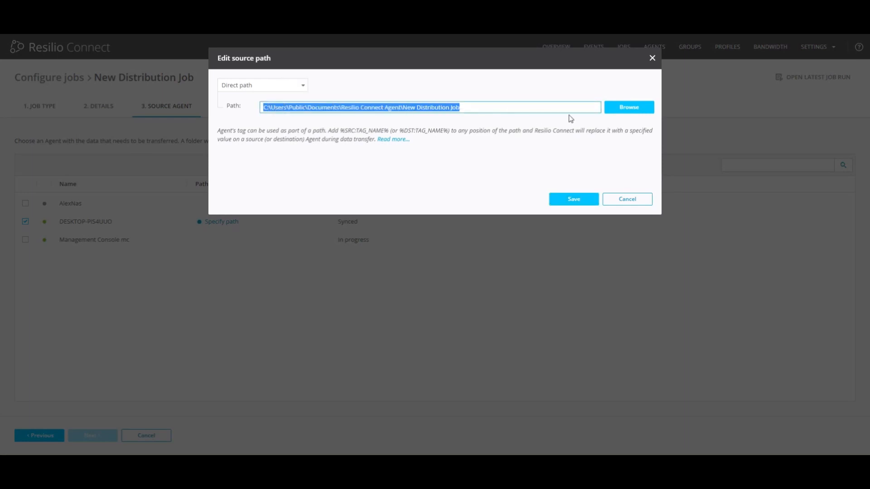
left_click(628, 108)
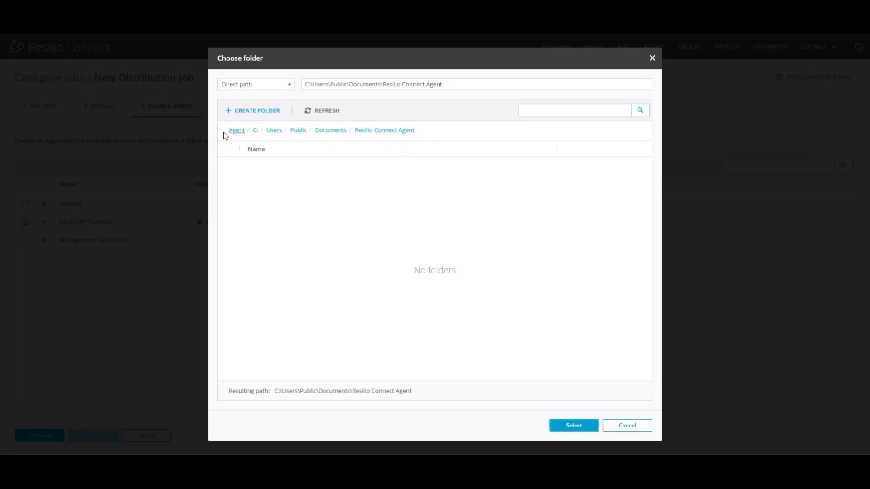
left_click(236, 130)
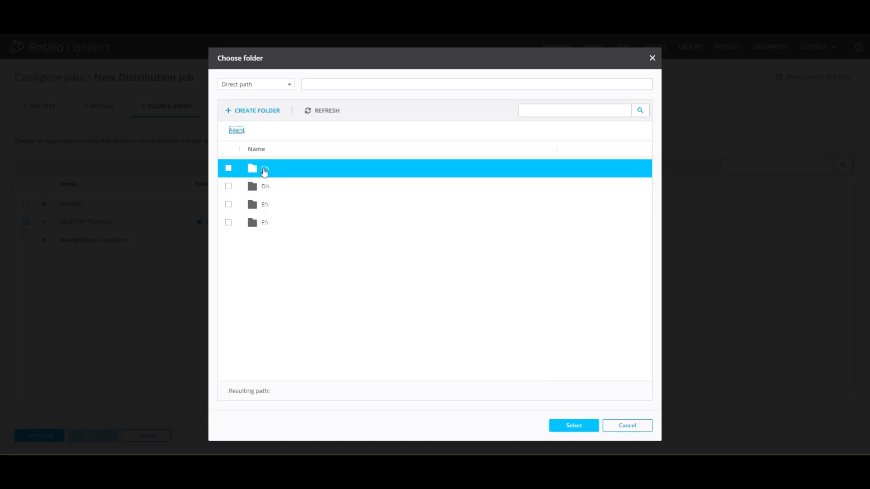
left_click(265, 174)
left_click(229, 241)
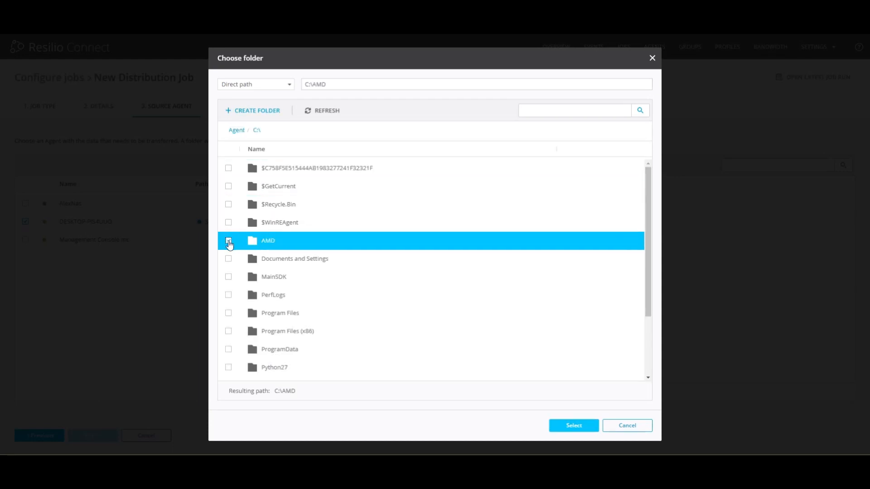
left_click(557, 427)
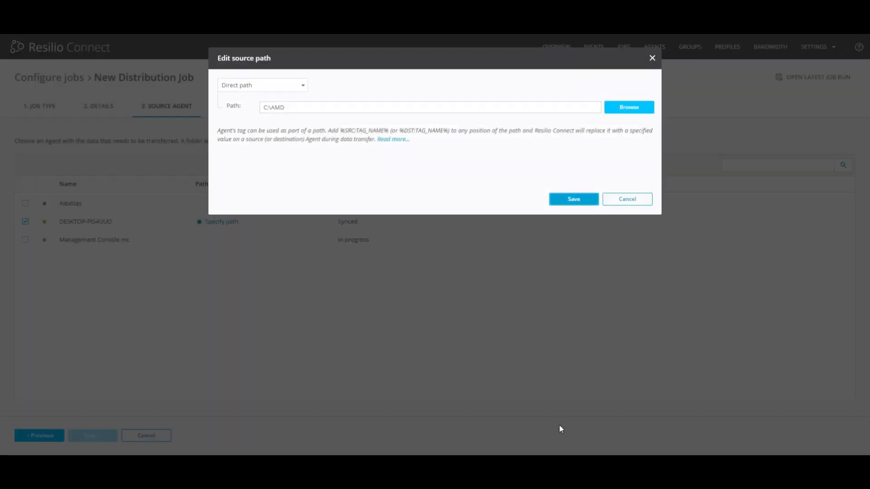
left_click(582, 203)
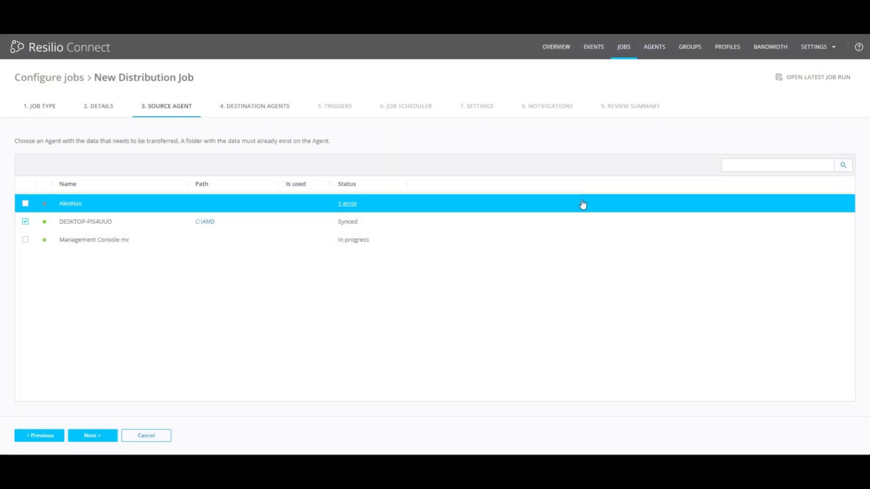
left_click(92, 437)
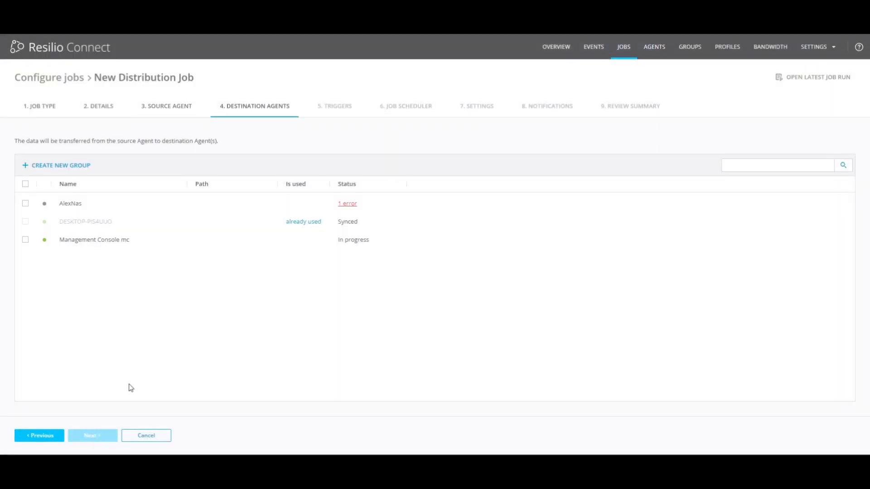
Choose Management Console mc as the destination Agent with /home as its target path, and continue to the triggers
left_click(26, 240)
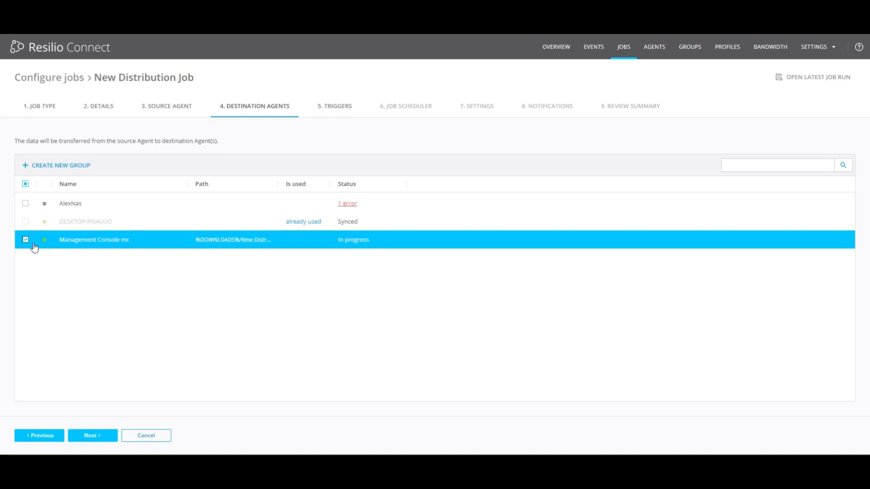
left_click(227, 239)
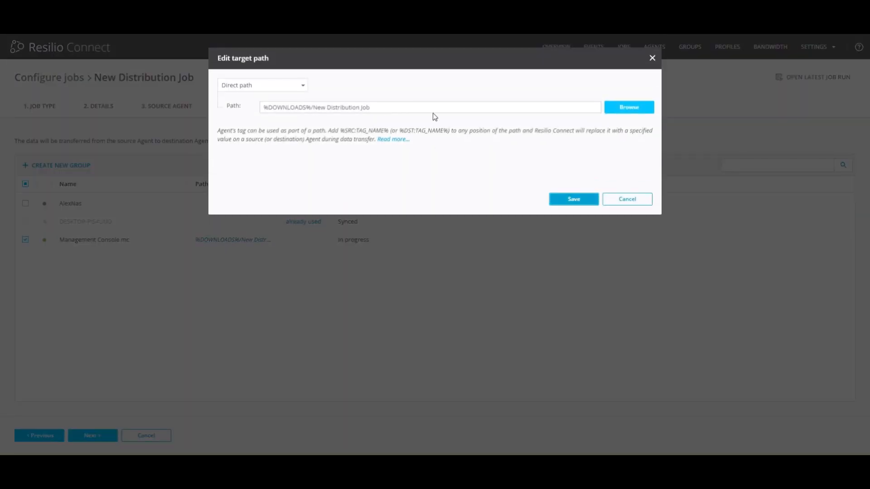
left_click(629, 107)
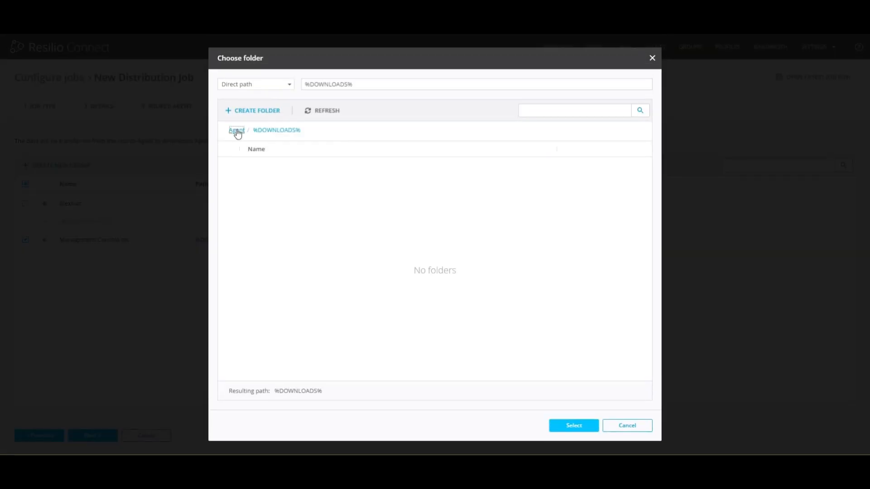
left_click(237, 131)
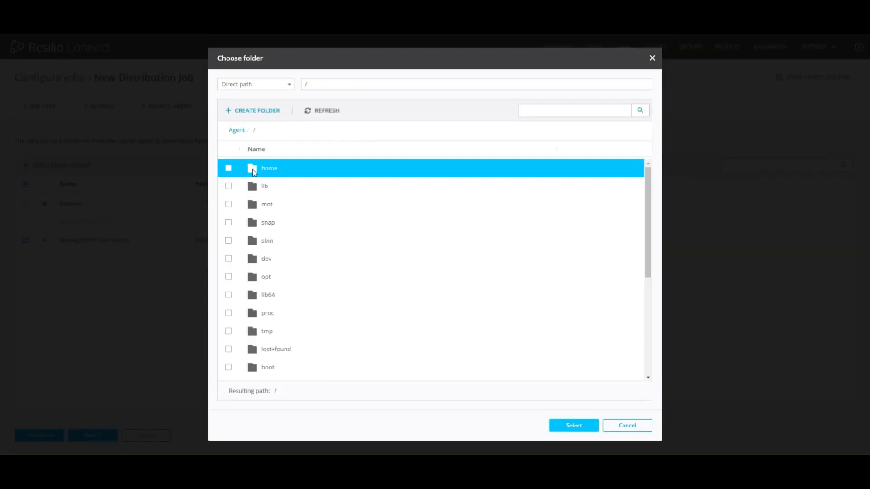
double_click(253, 171)
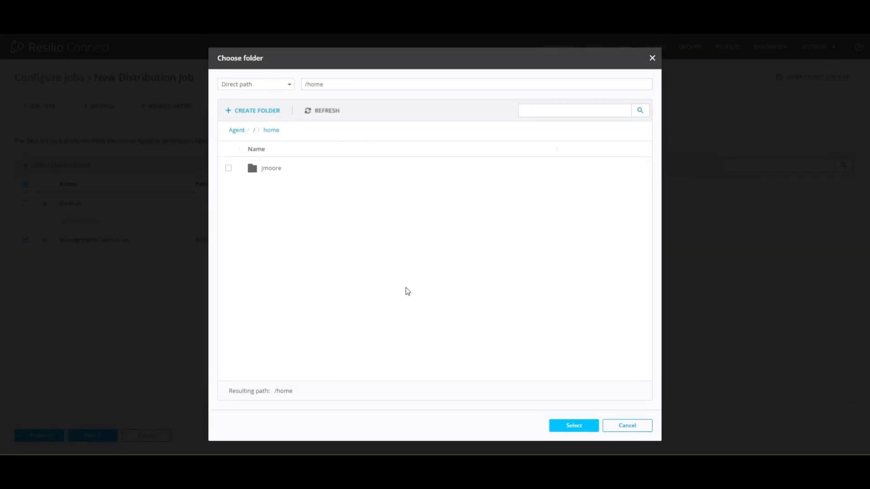
left_click(583, 428)
left_click(574, 200)
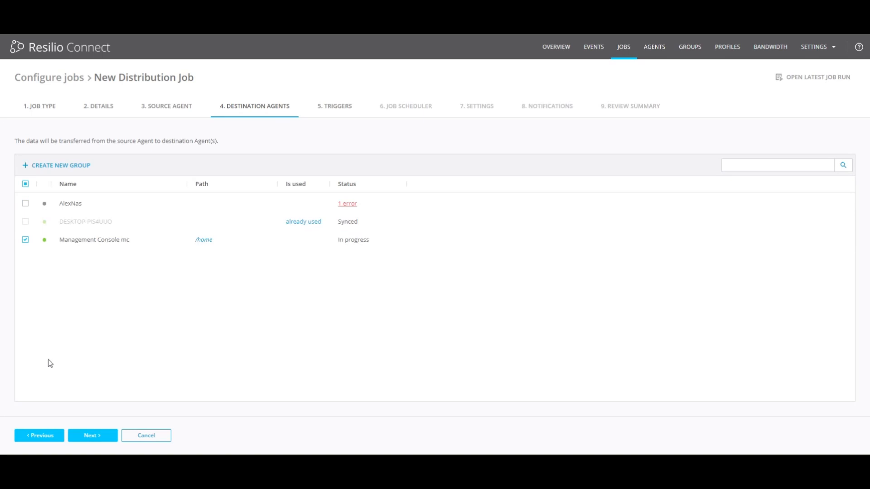
left_click(99, 442)
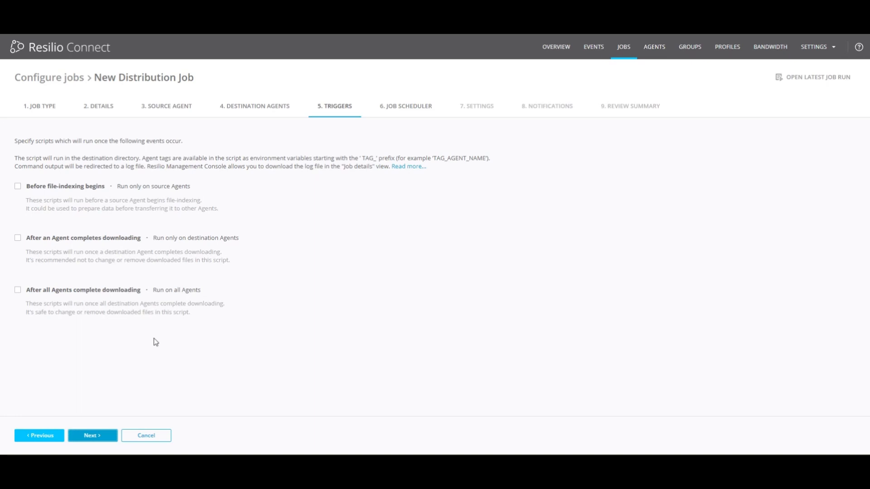
Examine the Linux and Windows script options of the After all Agents complete downloading trigger, leaving the trigger disabled
left_click(18, 294)
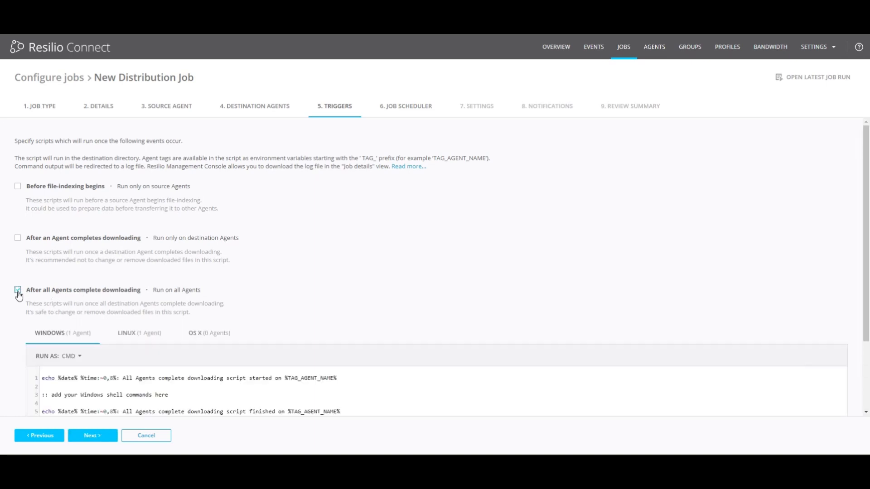
scroll(277, 276, "down", 3)
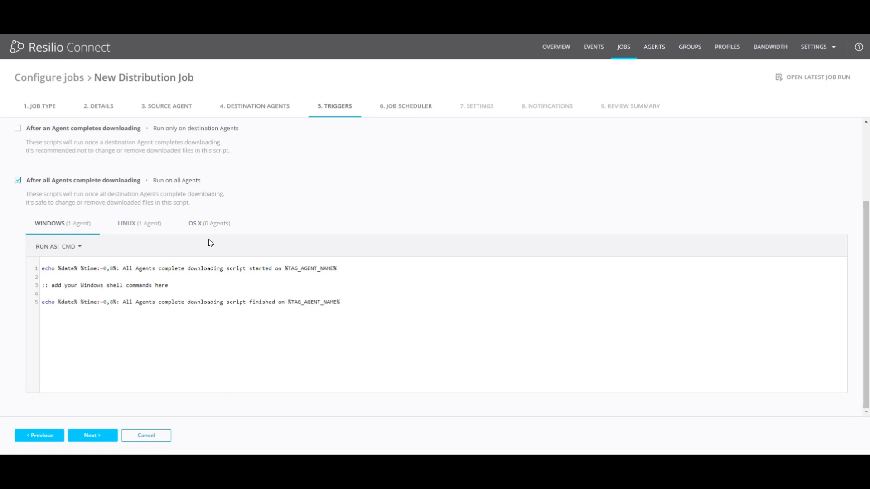
left_click(138, 226)
left_click(76, 251)
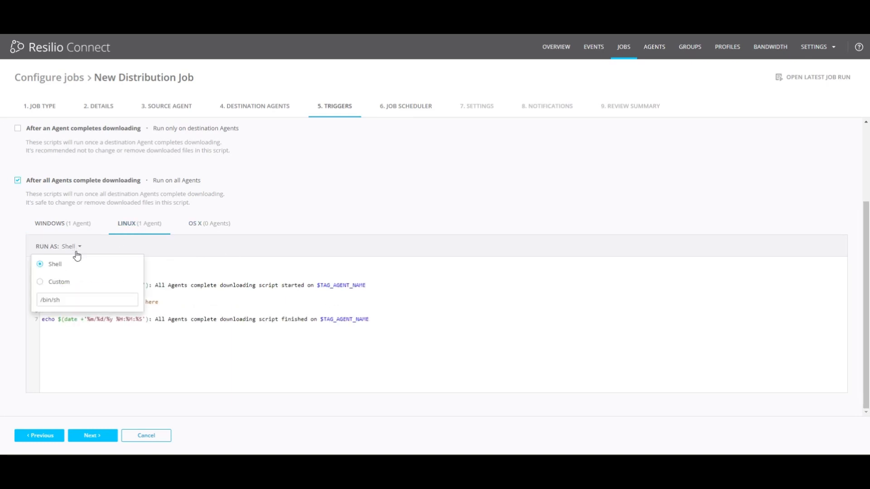
left_click(72, 227)
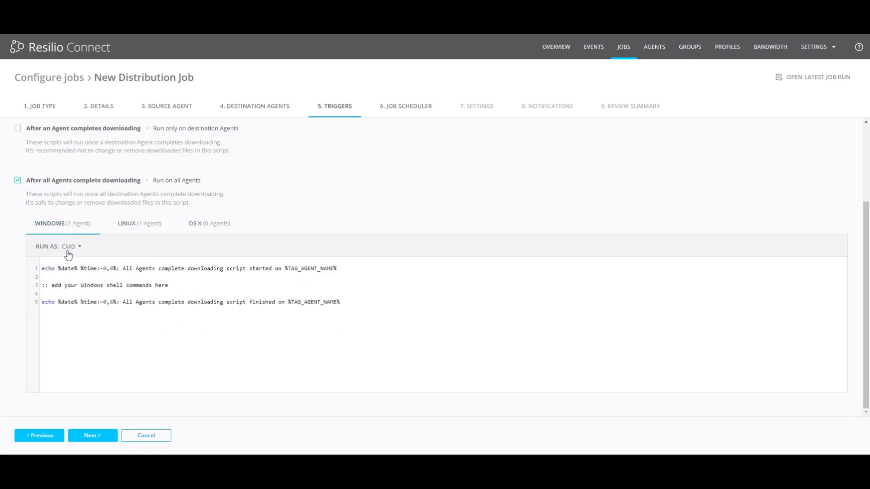
left_click(69, 249)
left_click(171, 337)
left_click(70, 248)
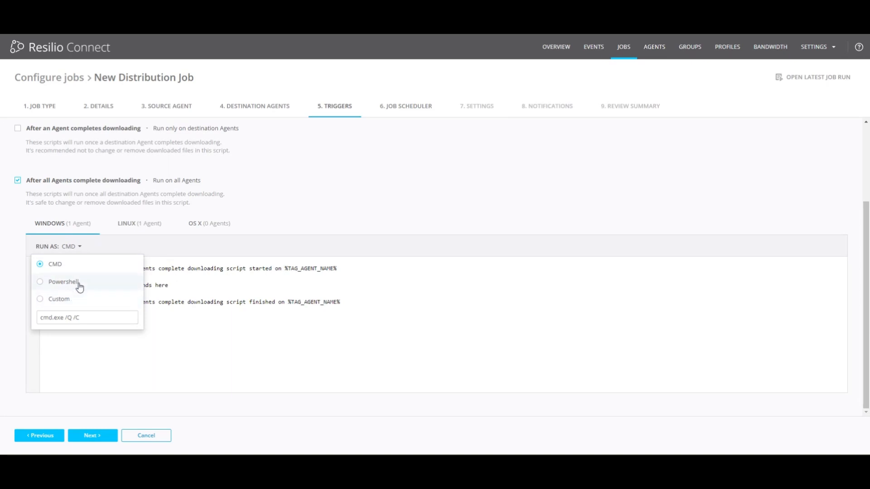
left_click(201, 294)
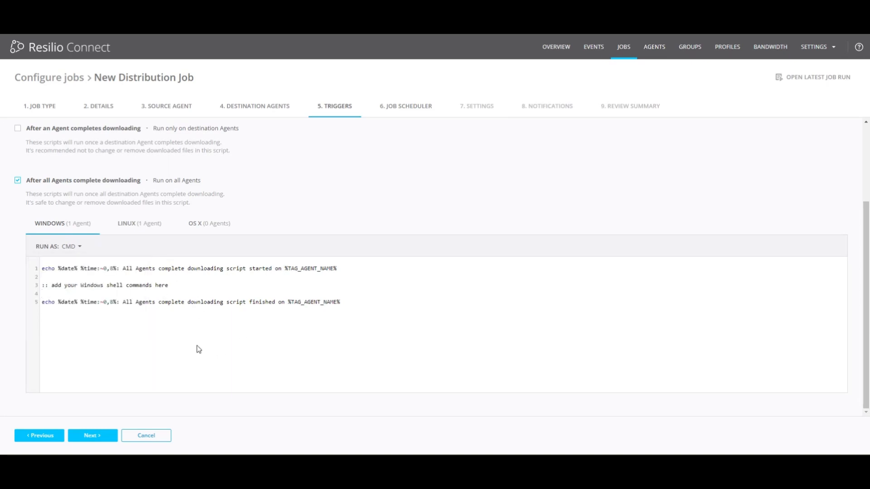
left_click(18, 182)
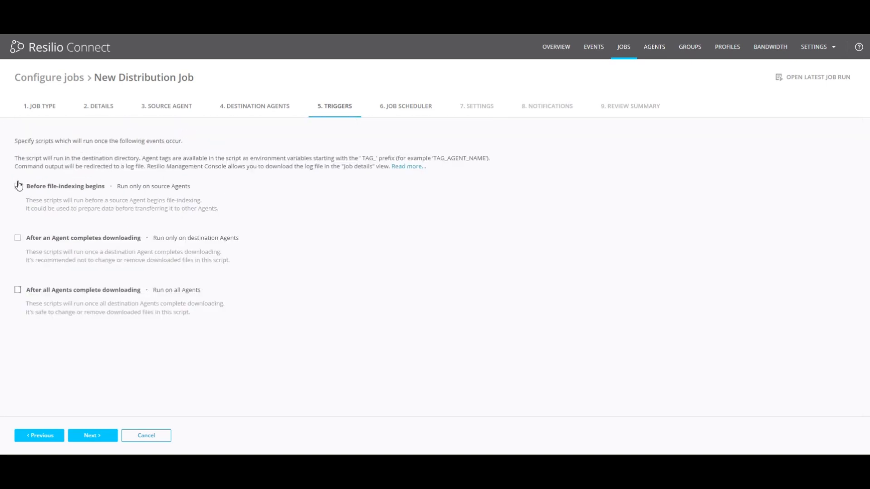
Go on to the job scheduler, try Run at and Every N hours, and set the schedule to Repeat weekly
left_click(102, 443)
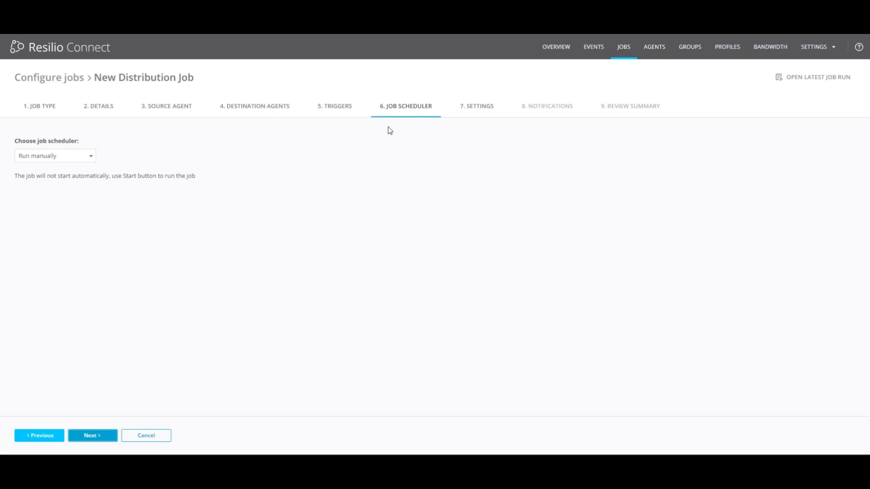
left_click(68, 158)
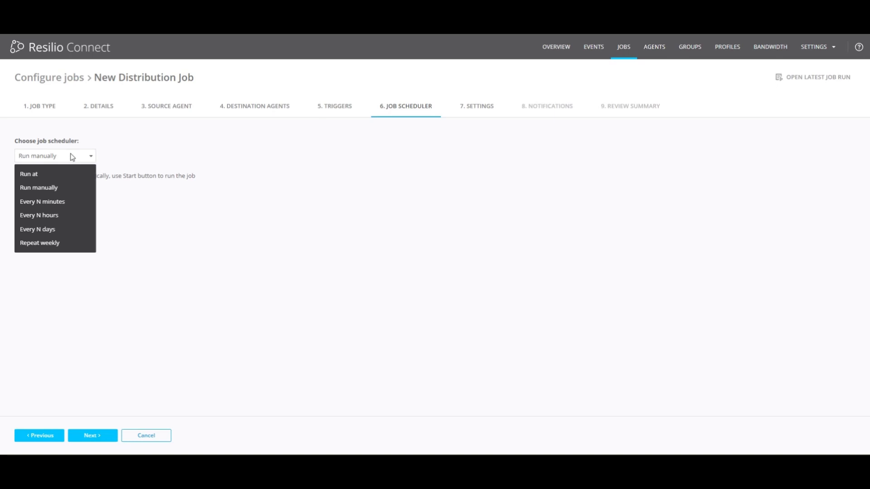
left_click(55, 175)
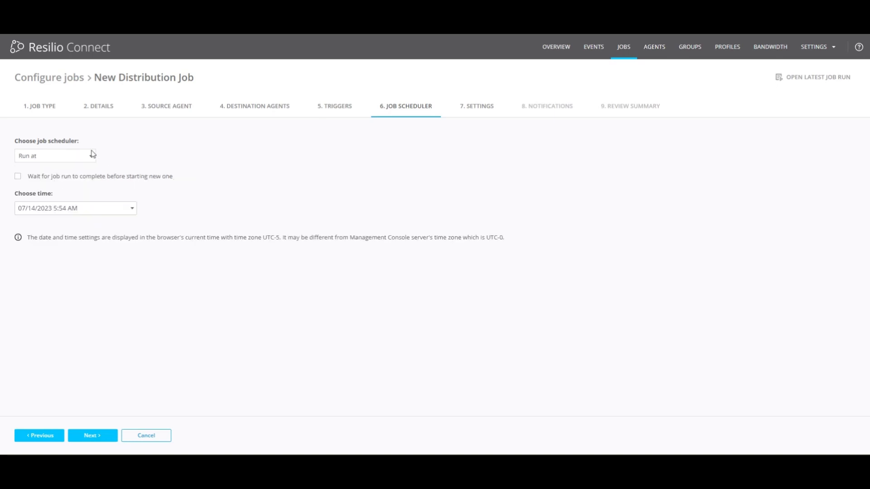
left_click(70, 158)
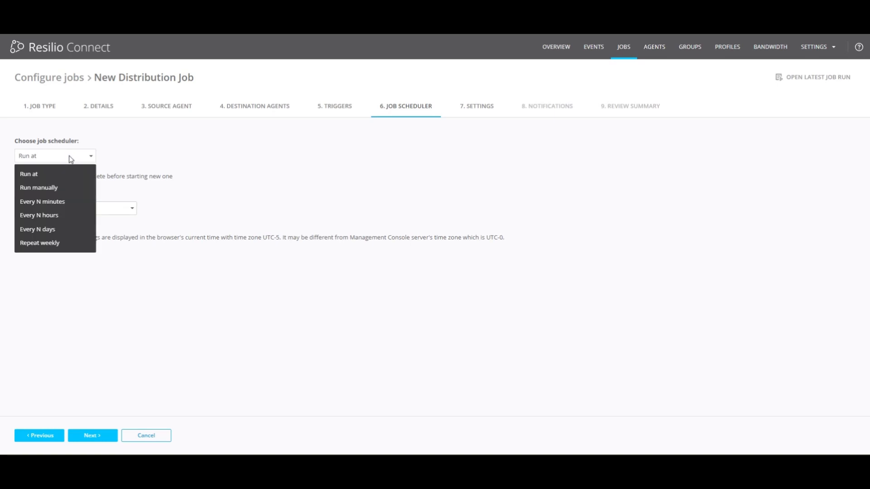
left_click(75, 217)
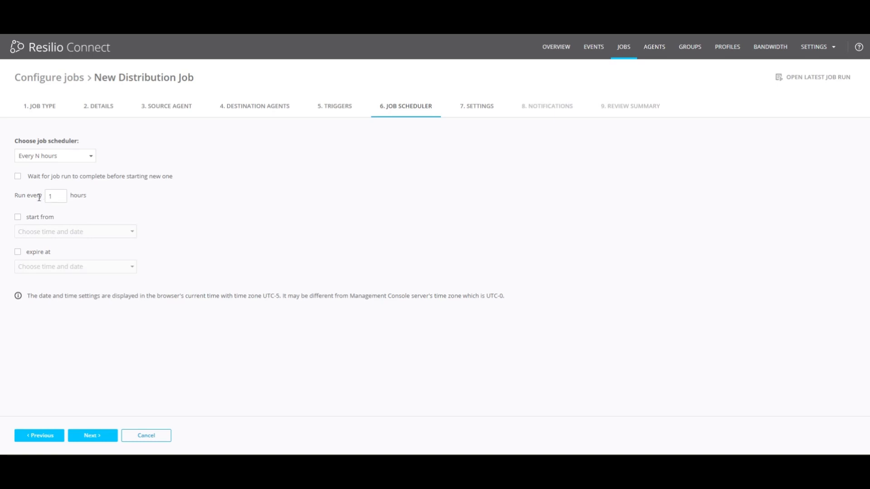
left_click(78, 157)
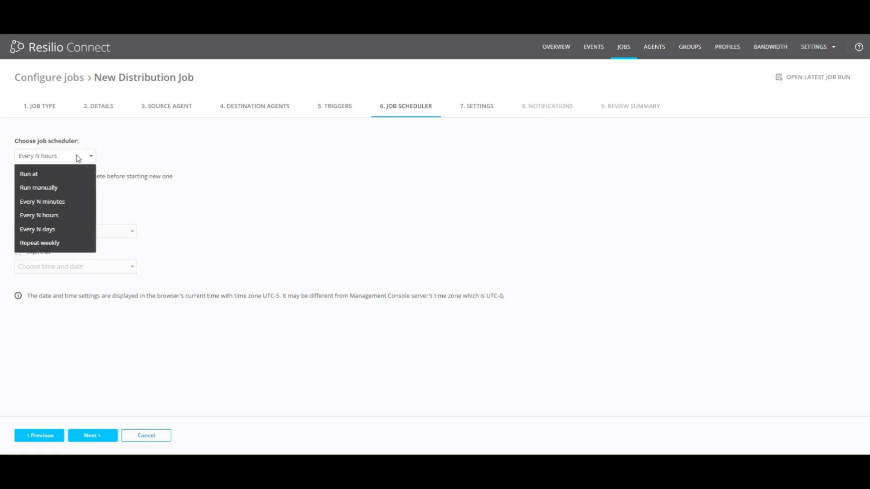
left_click(69, 243)
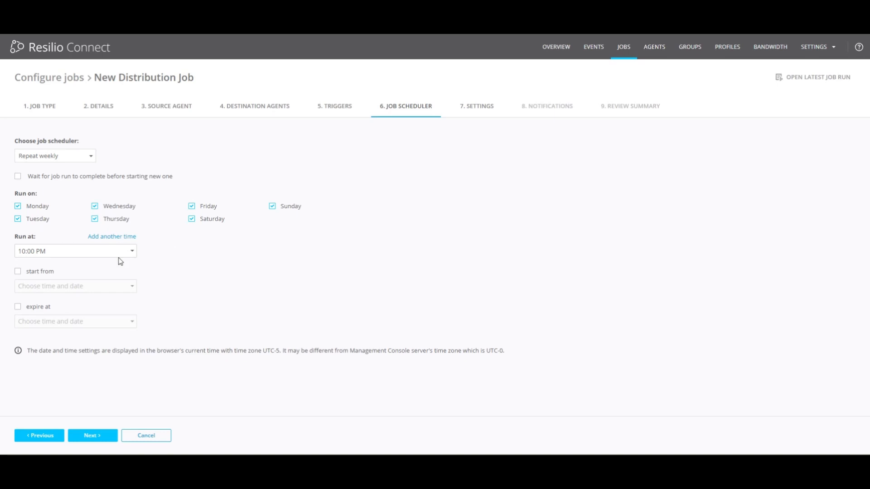
Try the Run at schedule, set the job scheduler to Run manually, and continue to the job settings
left_click(52, 156)
left_click(50, 177)
left_click(53, 156)
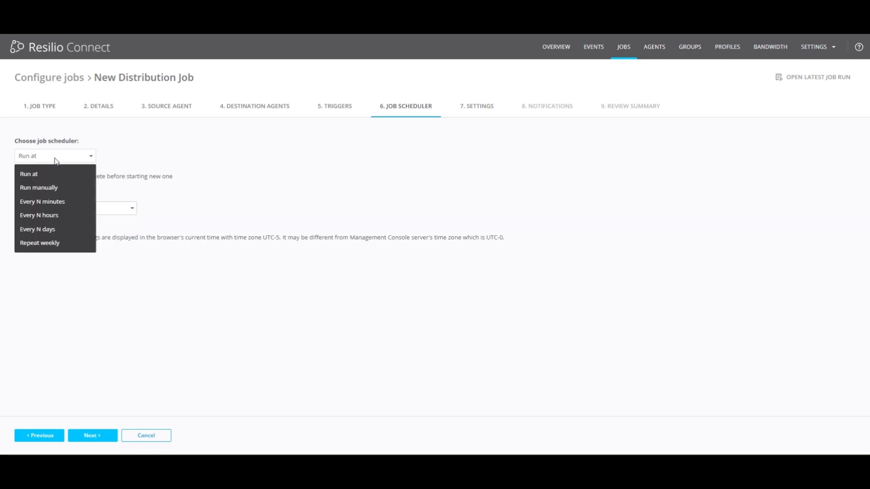
left_click(48, 188)
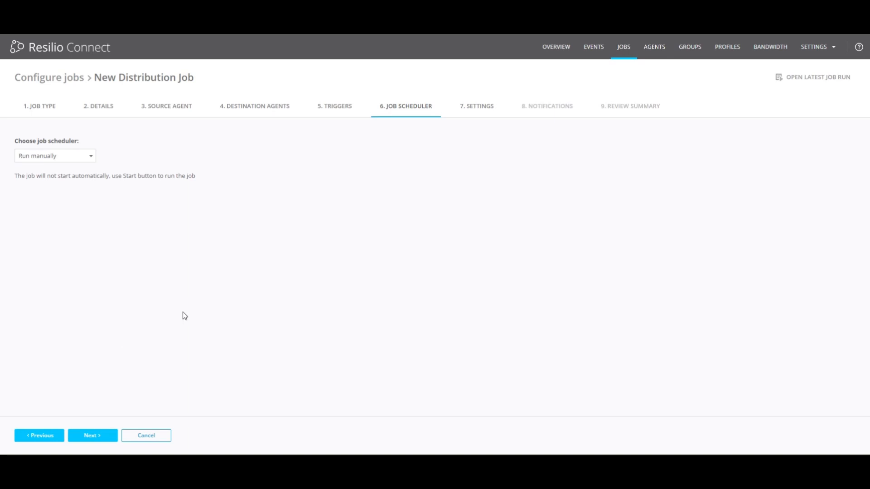
left_click(95, 434)
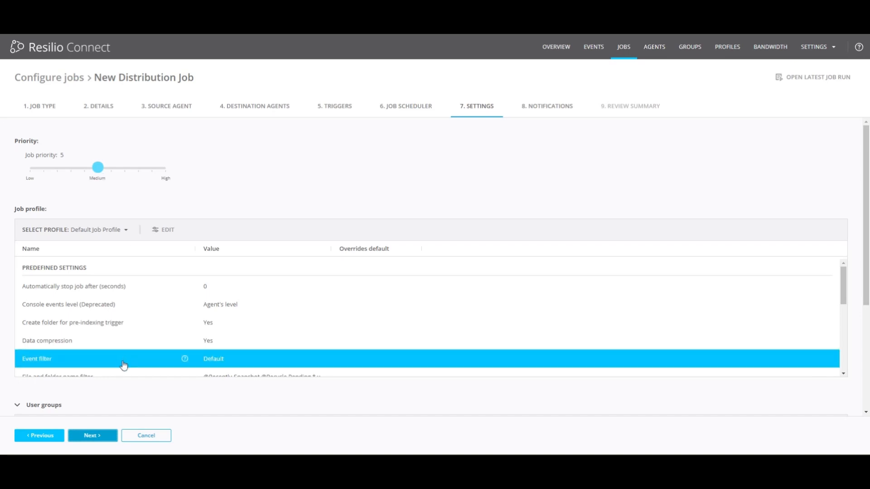
Keep the Default Job Profile settings and existing notifications, go on to the review summary, and check all its sections
left_click(101, 440)
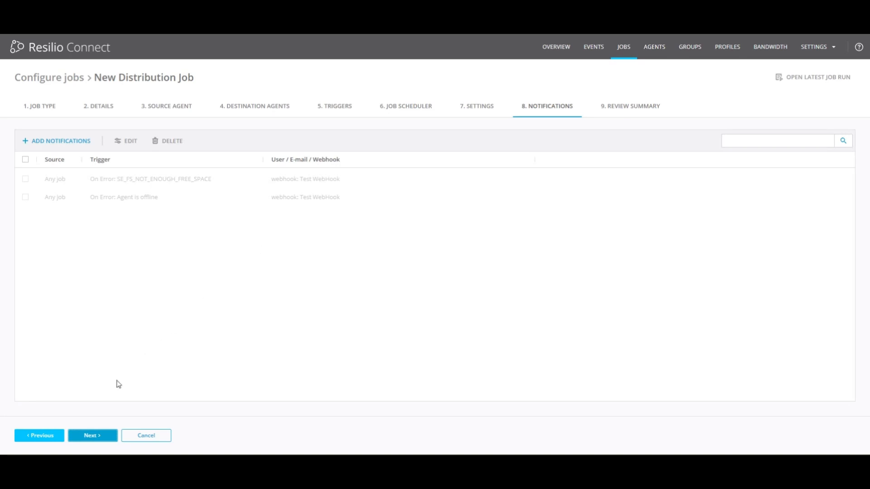
left_click(94, 436)
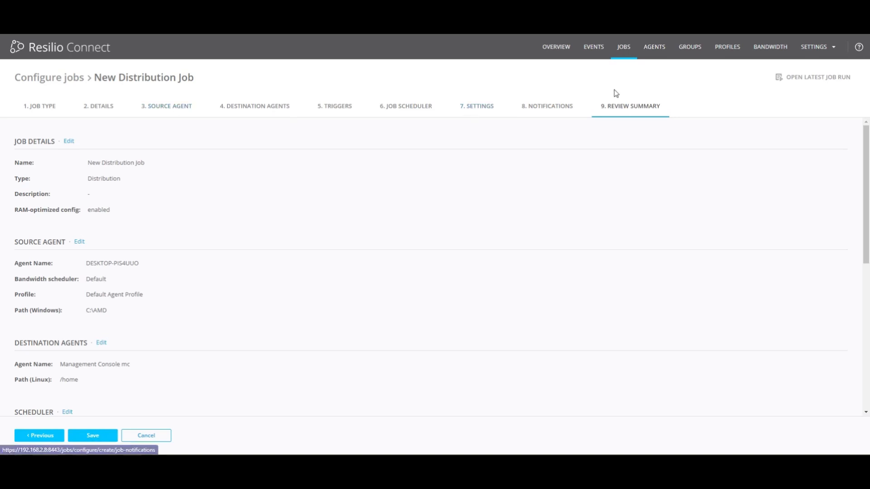
scroll(283, 190, "down", 4)
scroll(283, 190, "down", 1)
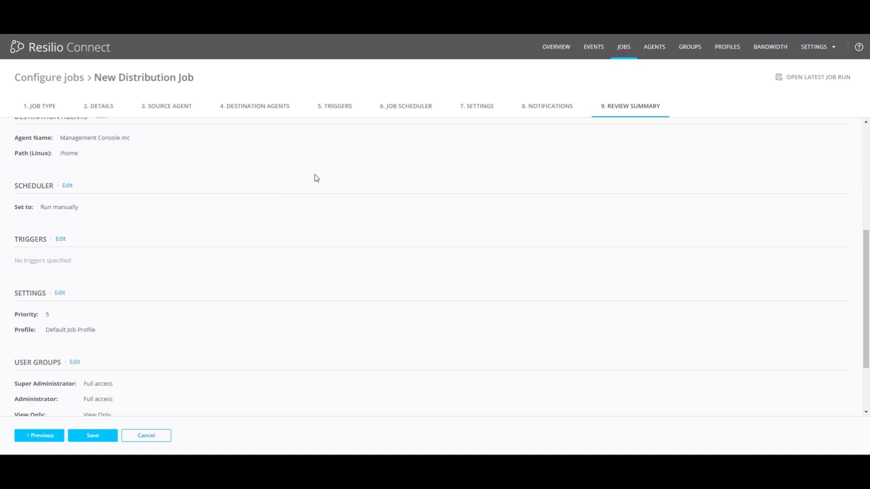
scroll(355, 161, "down", 2)
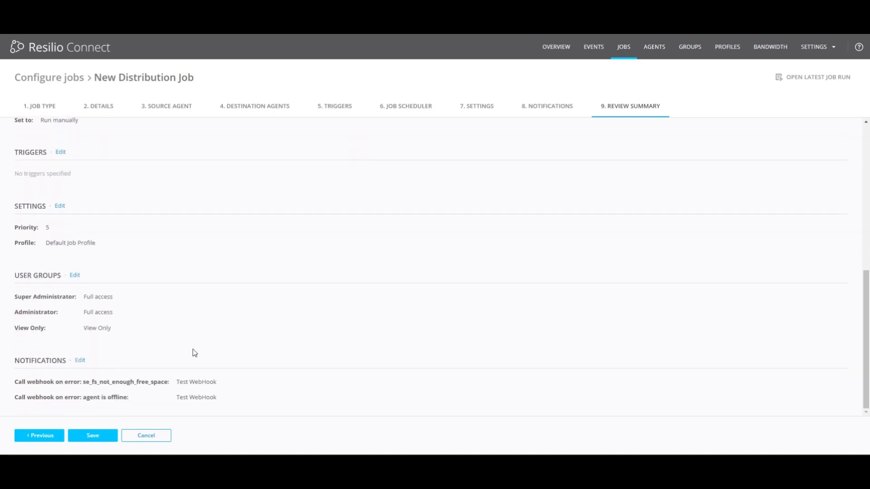
scroll(237, 322, "up", 7)
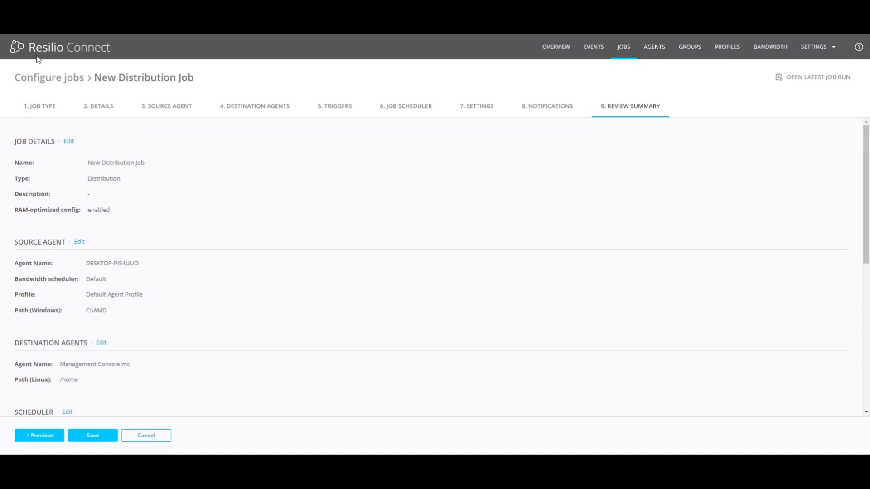